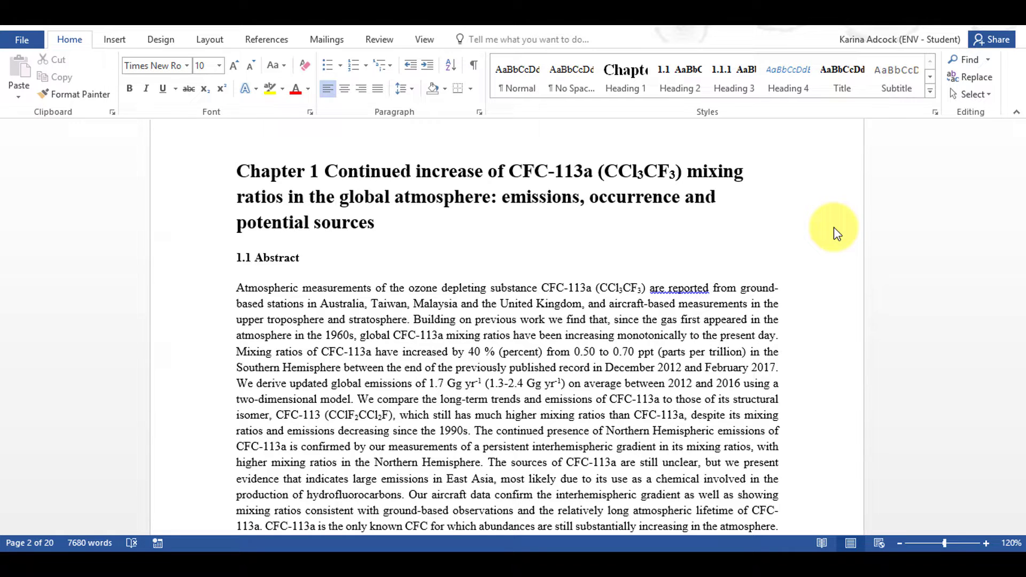
# Place the insertion point right after 'Atmospheric' in the abstract
pyautogui.click(299, 289)
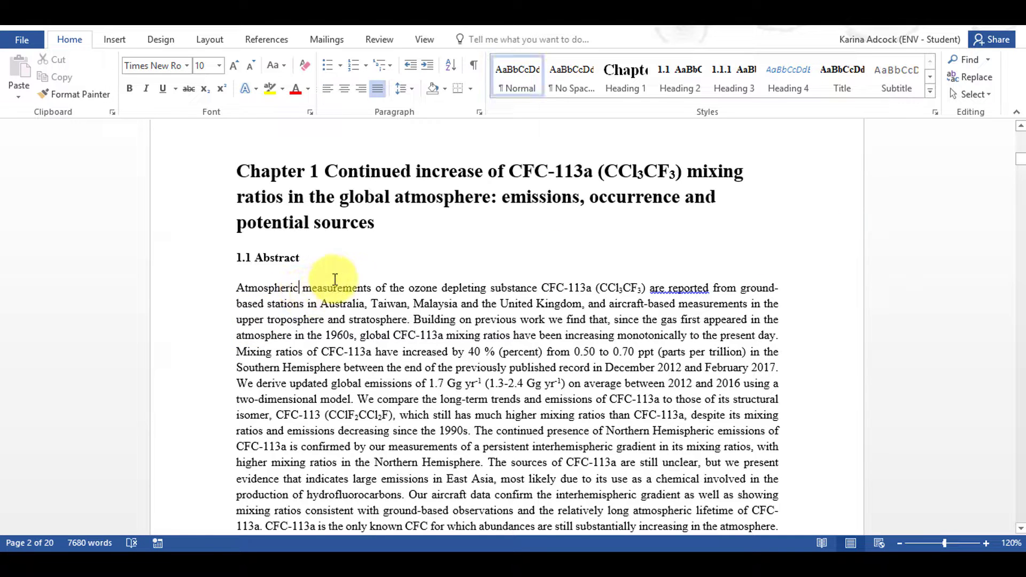
# Insert a Figure 1 cross-reference, label and number only, after 'Atmospheric'
pyautogui.click(262, 41)
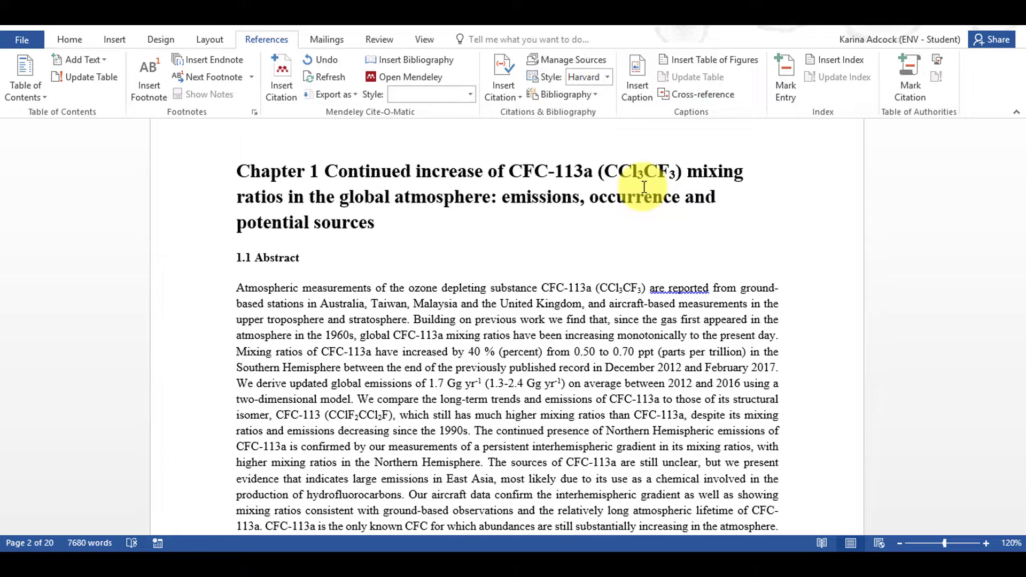
pyautogui.click(697, 94)
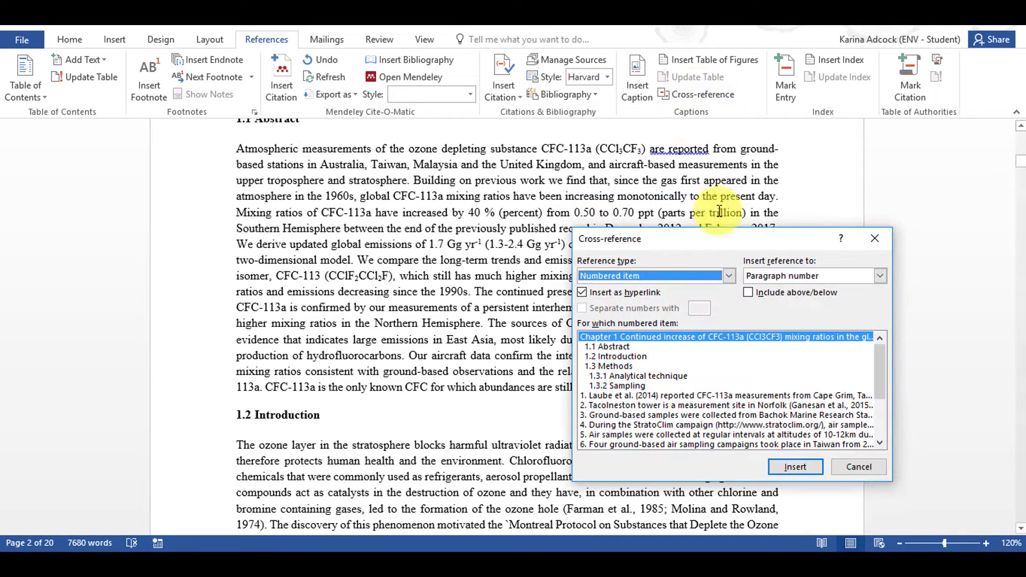
pyautogui.click(728, 276)
pyautogui.scroll(-1, 711, 313)
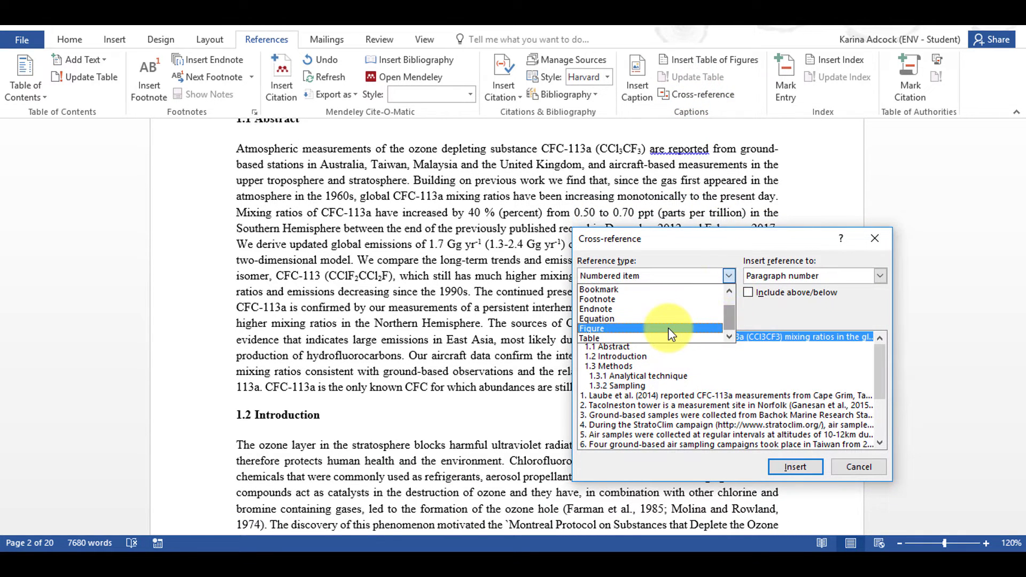
pyautogui.click(668, 328)
pyautogui.click(817, 283)
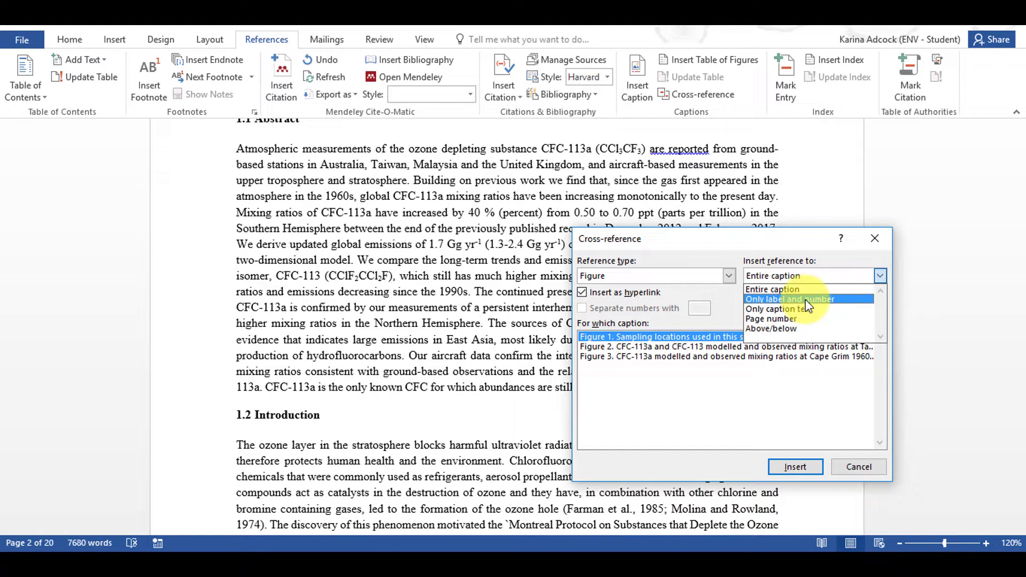
pyautogui.click(805, 300)
pyautogui.click(794, 466)
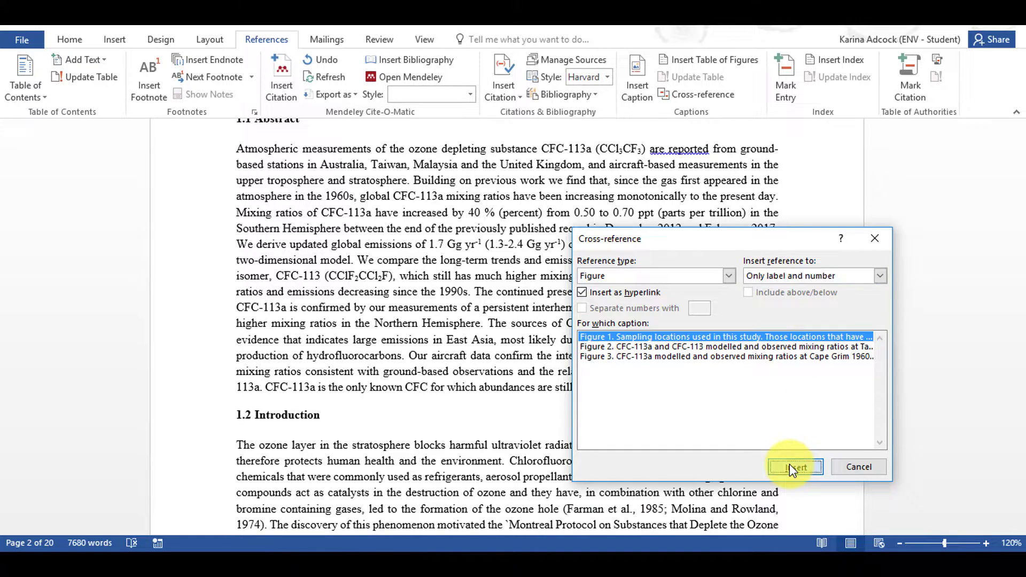
pyautogui.click(861, 466)
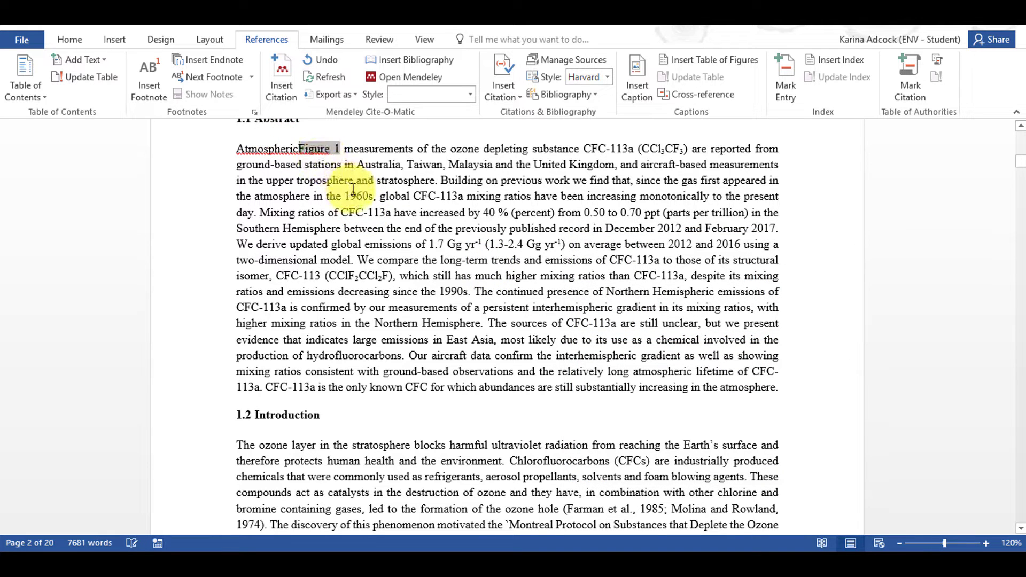
pyautogui.keyDown('ctrl'); pyautogui.click(330, 155); pyautogui.keyUp('ctrl')
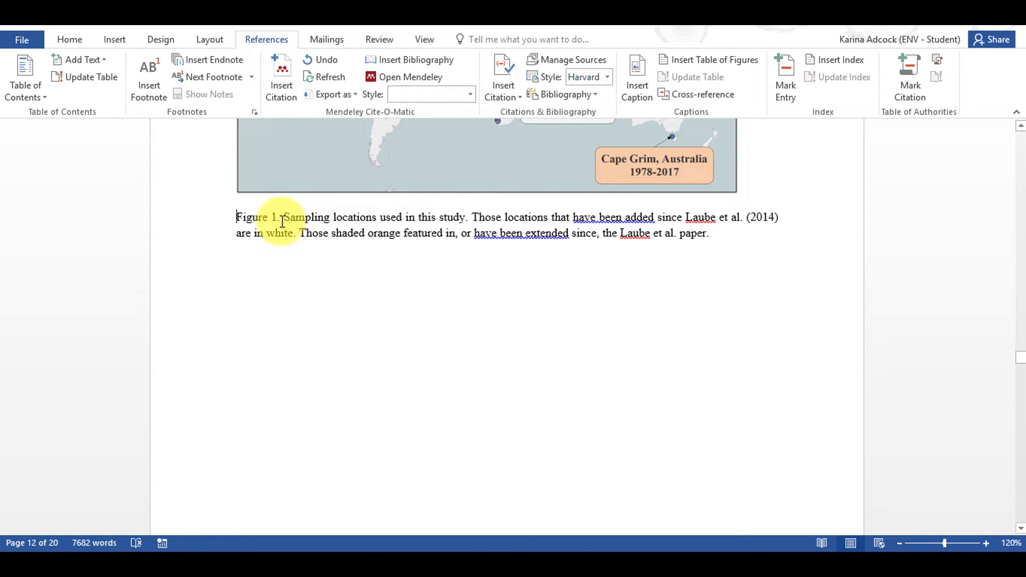
# Wrap the Figure 1 reference after 'Atmospheric' in parentheses
pyautogui.hotkey('alt', 'Left')
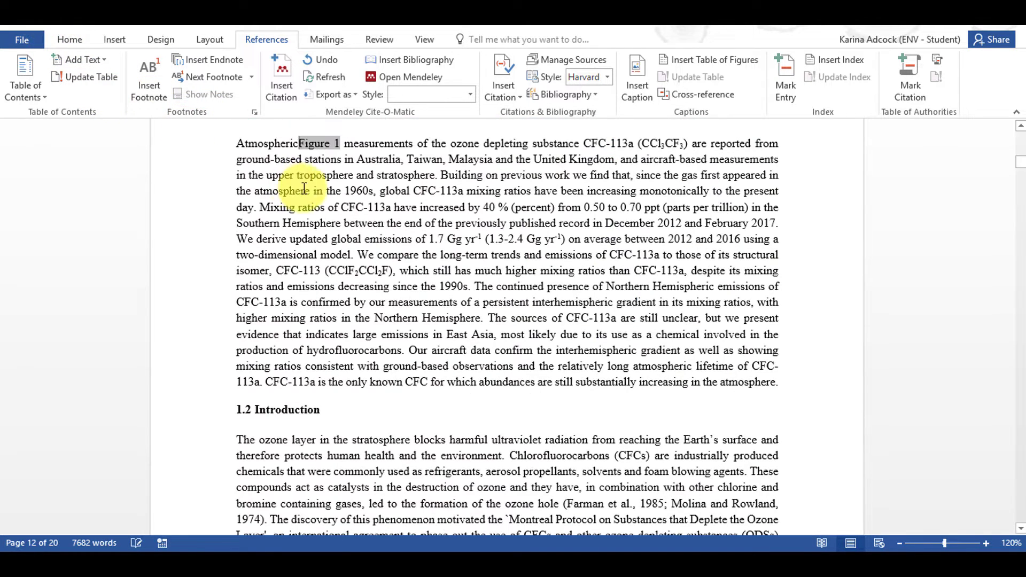
pyautogui.click(298, 144)
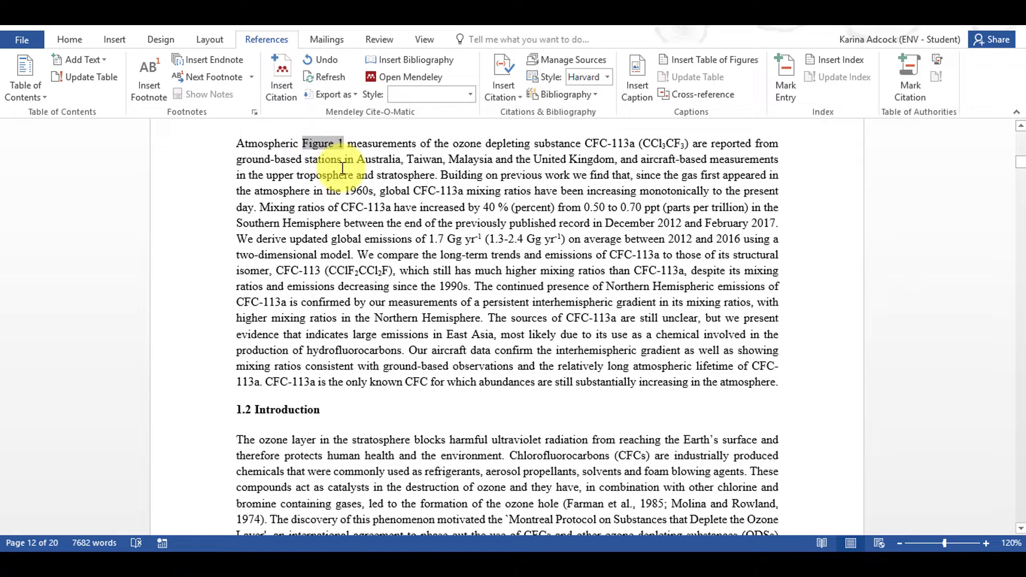
pyautogui.write('(')
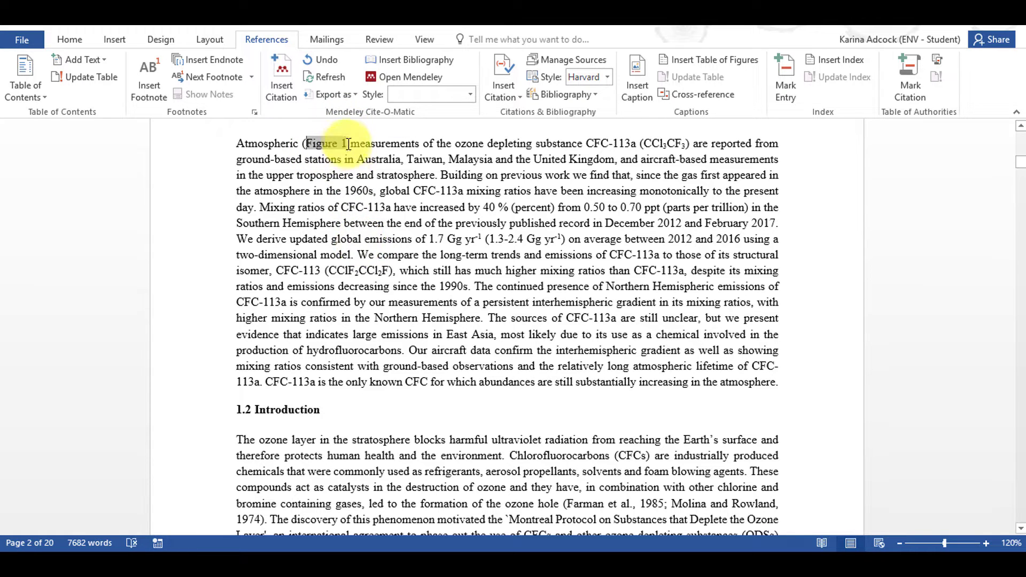
pyautogui.click(348, 144)
pyautogui.write(')')
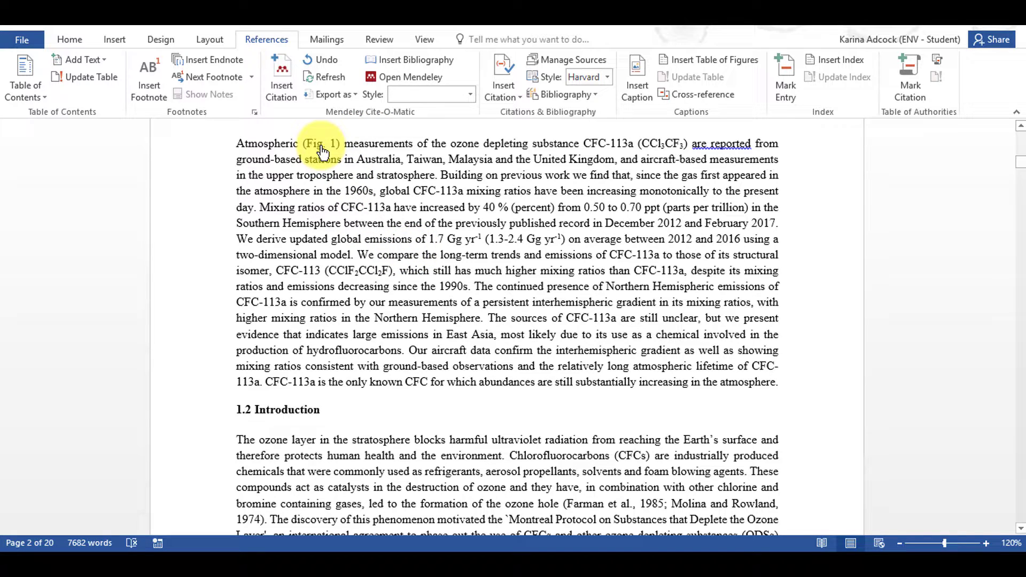
# Test that the (Fig. 1) link reaches the Figure 1 caption, then return after it
pyautogui.keyDown('ctrl'); pyautogui.click(322, 145); pyautogui.keyUp('ctrl')
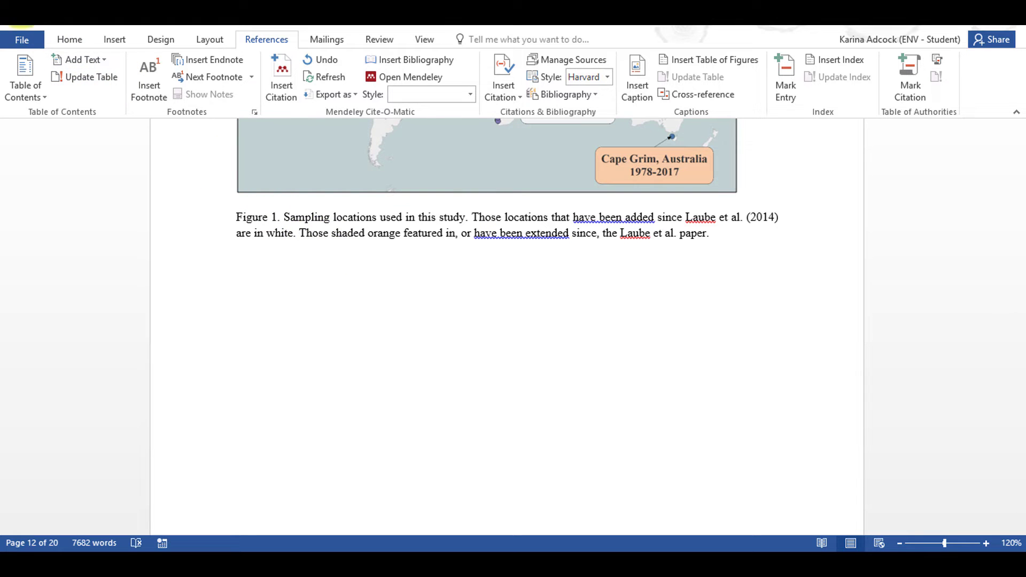
pyautogui.hotkey('alt', 'Left')
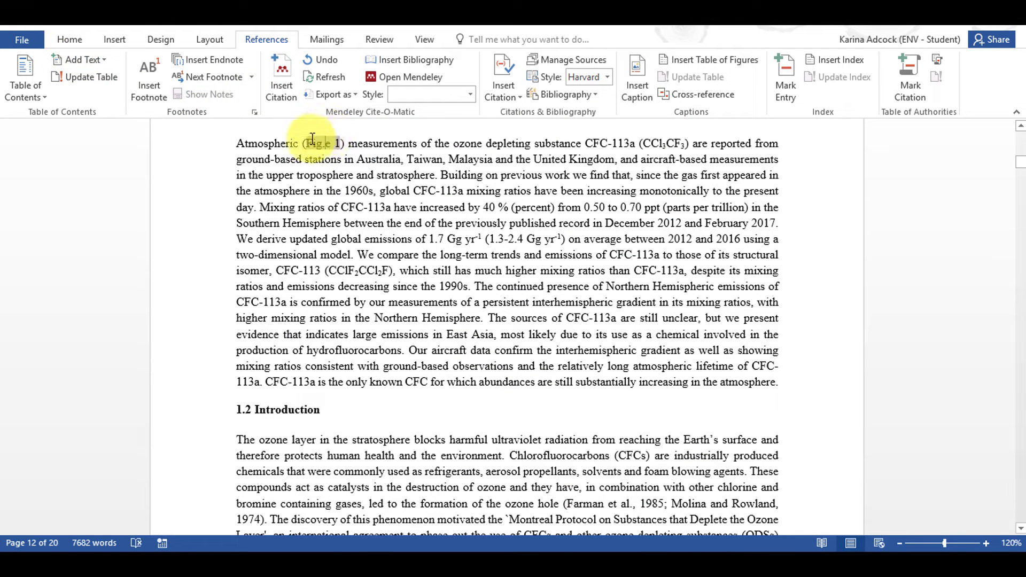
pyautogui.click(344, 144)
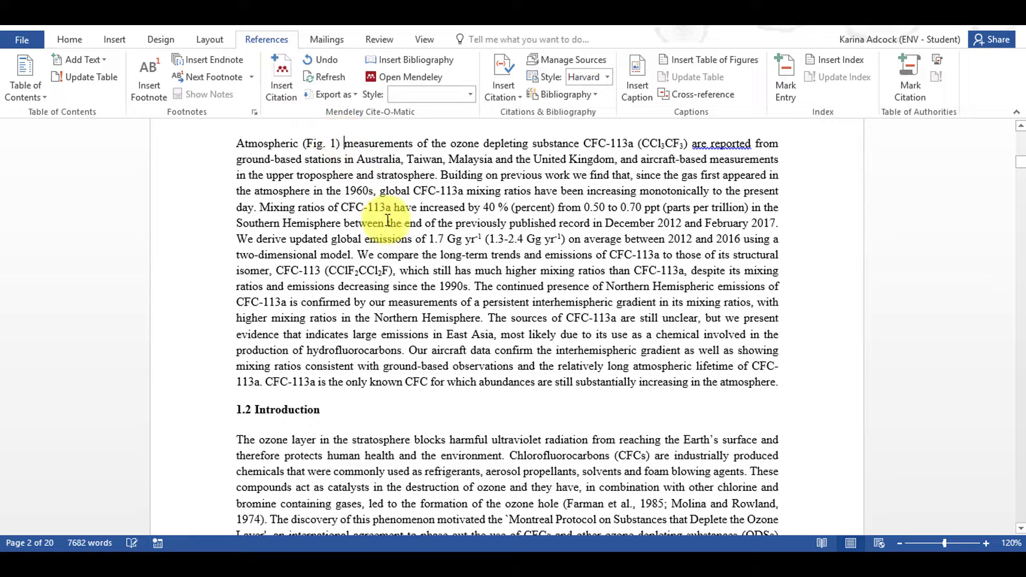
# Insert an Above/below cross-reference to Figure 1 right after '(Fig. 1)'
pyautogui.click(113, 40)
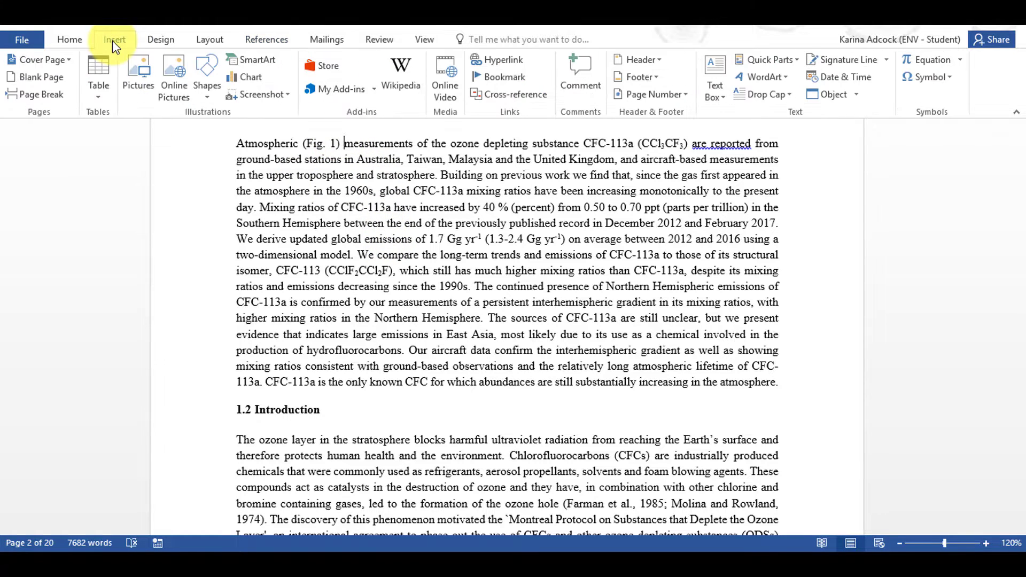
pyautogui.click(518, 95)
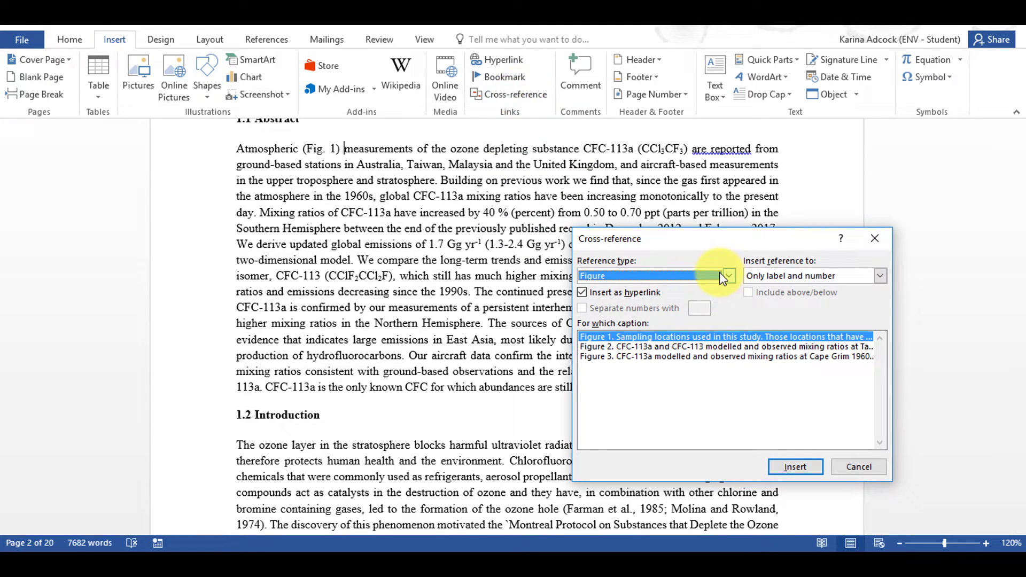
pyautogui.click(728, 275)
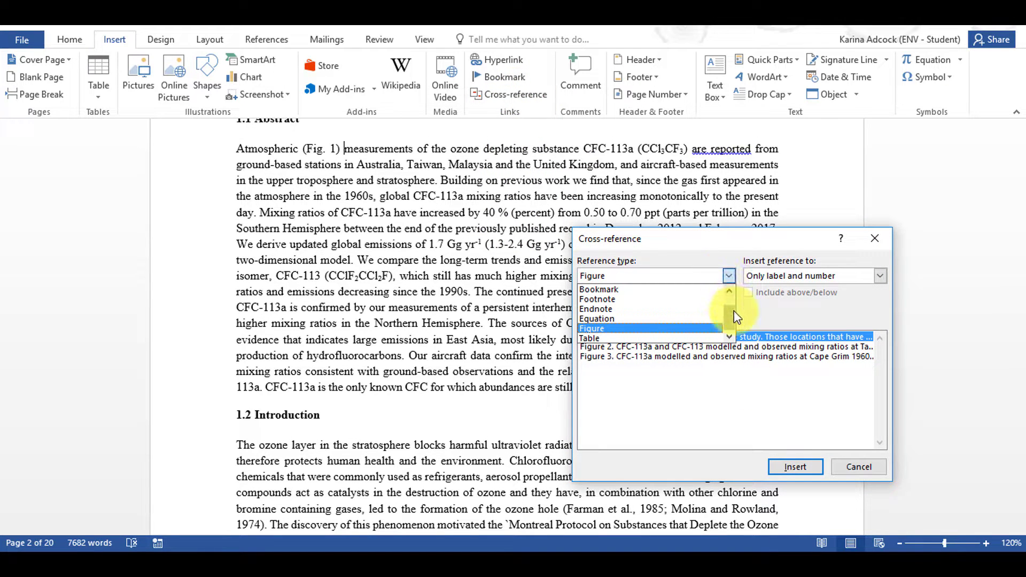
pyautogui.moveTo(733, 310)
pyautogui.mouseDown()
pyautogui.moveTo(726, 281)
pyautogui.moveTo(727, 311)
pyautogui.moveTo(725, 299)
pyautogui.mouseUp()
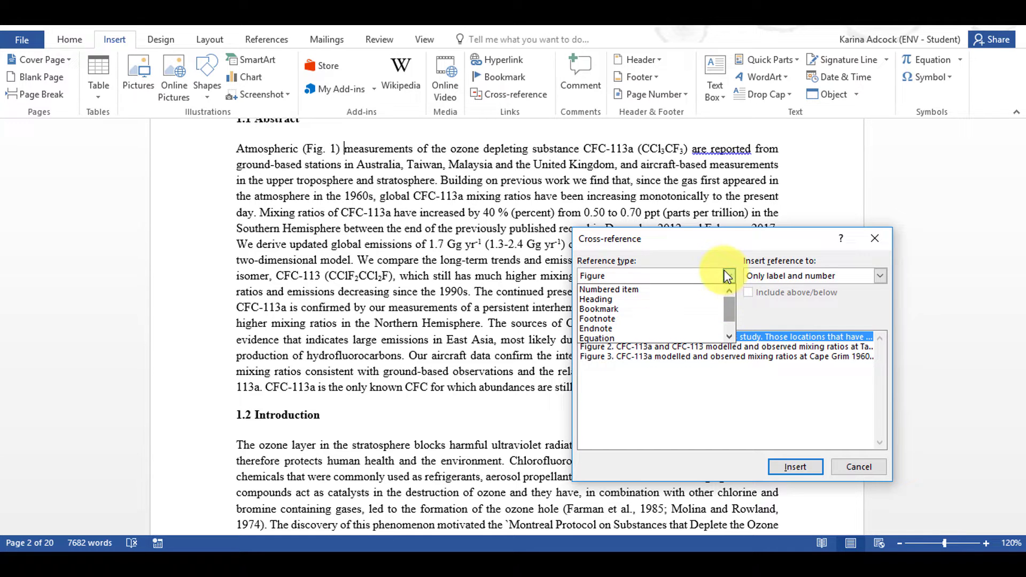
pyautogui.click(728, 275)
pyautogui.click(880, 275)
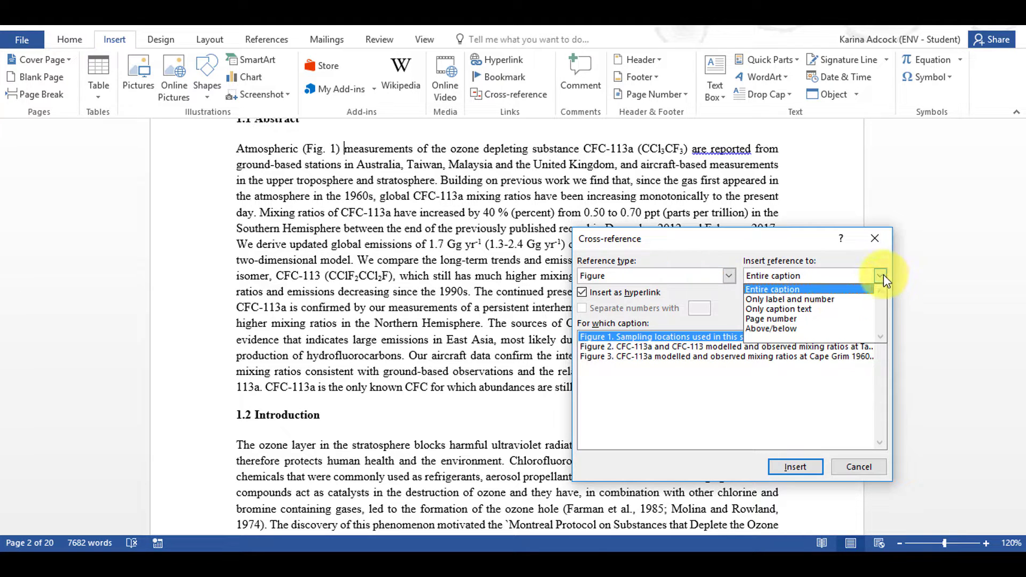
pyautogui.click(786, 330)
pyautogui.click(791, 468)
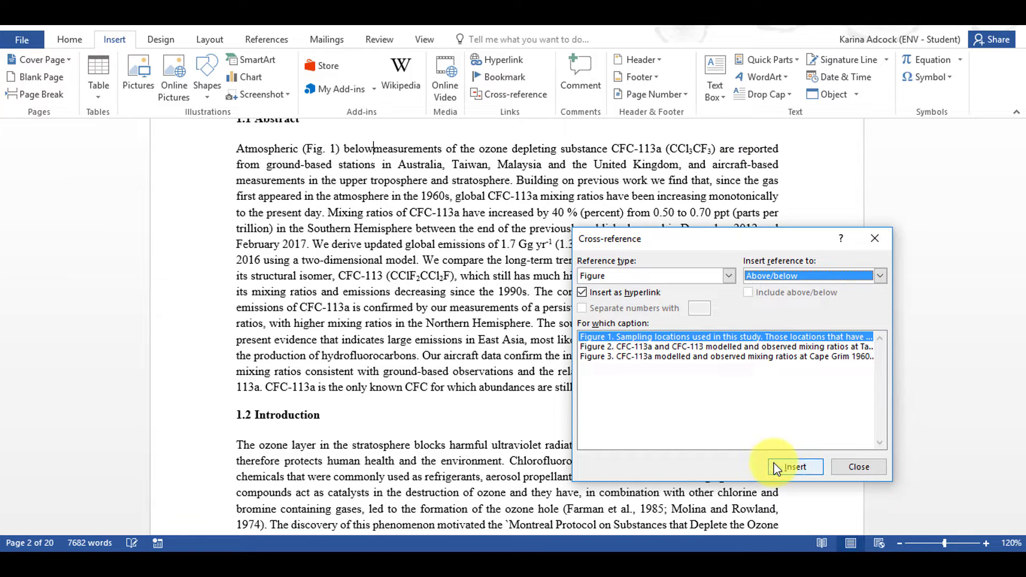
# Close the cross-reference dialog and check the new 'below' field
pyautogui.click(856, 473)
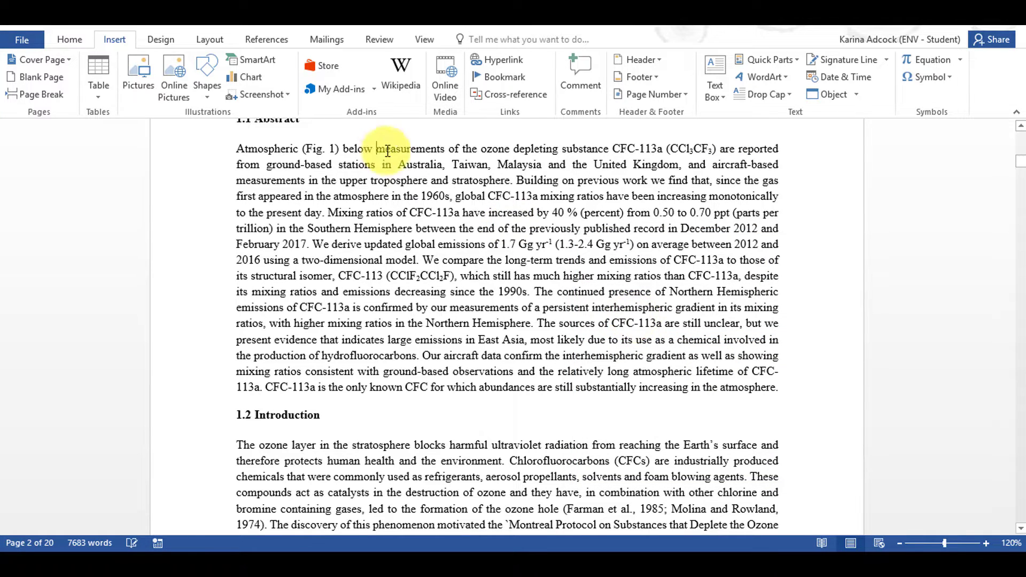
pyautogui.click(347, 148)
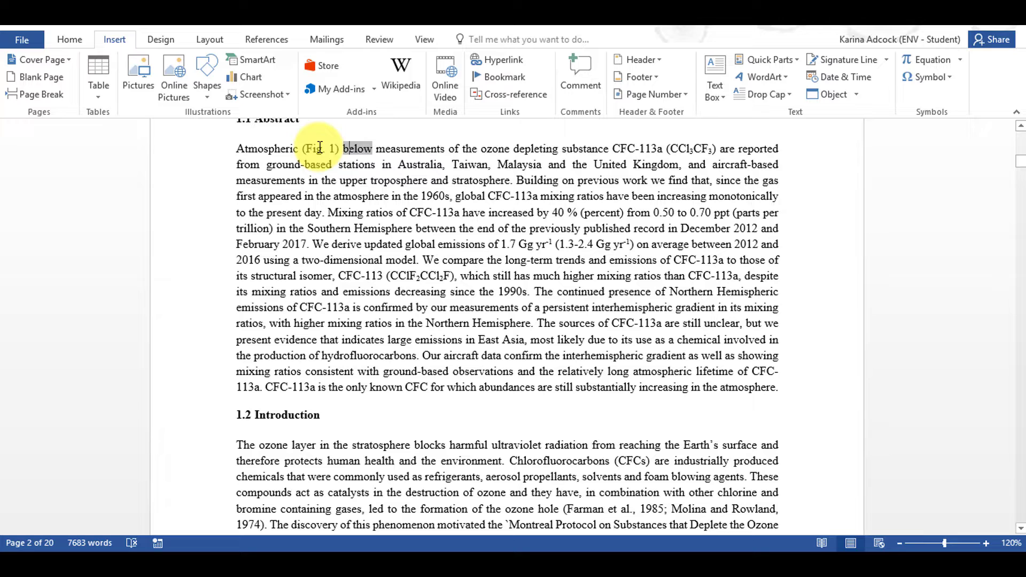
pyautogui.click(348, 150)
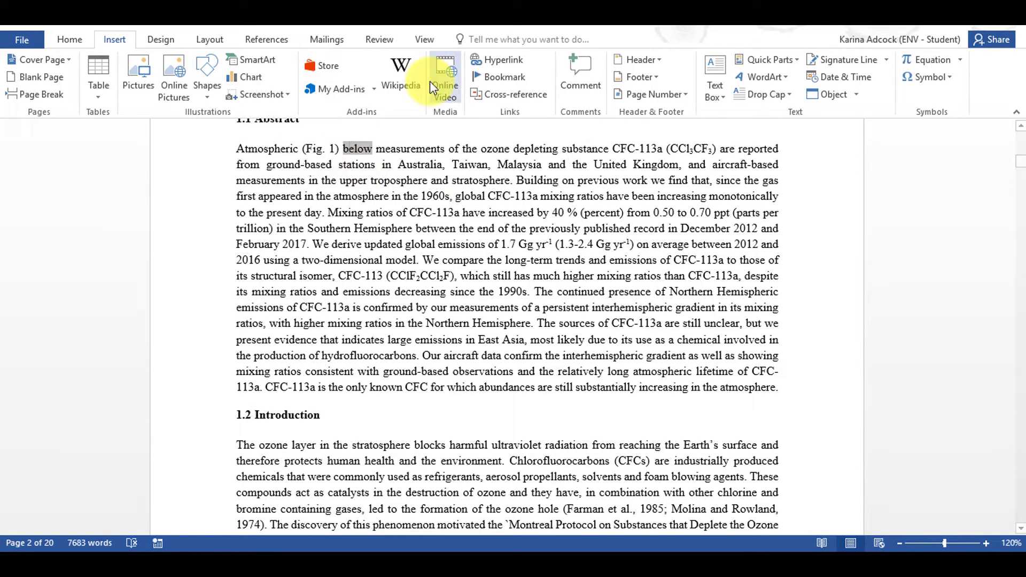
# Bookmark 'The' at the start of the origin paragraph as 'origins', then scroll back to the abstract
pyautogui.click(377, 148)
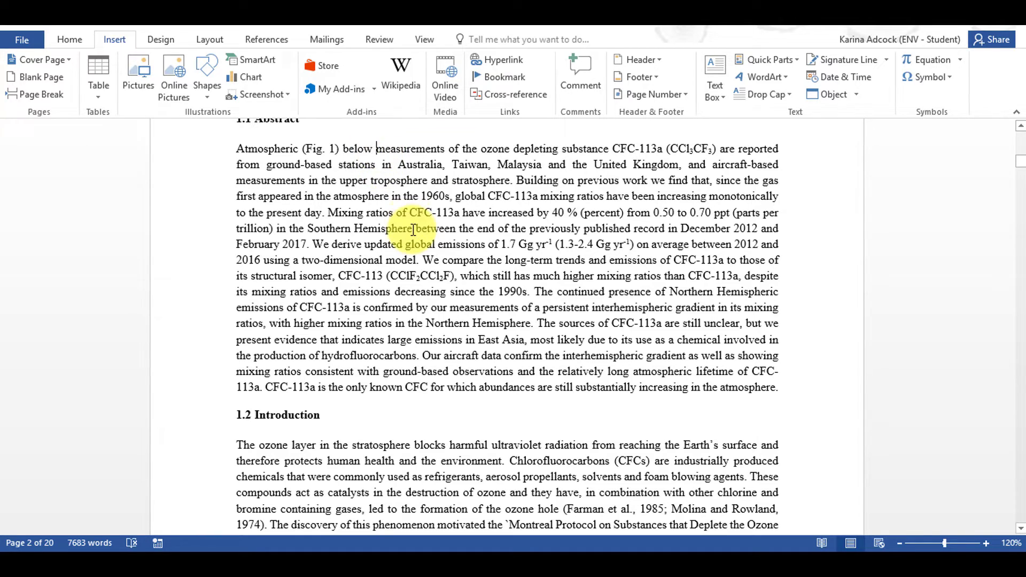
pyautogui.scroll(-15, 378, 194)
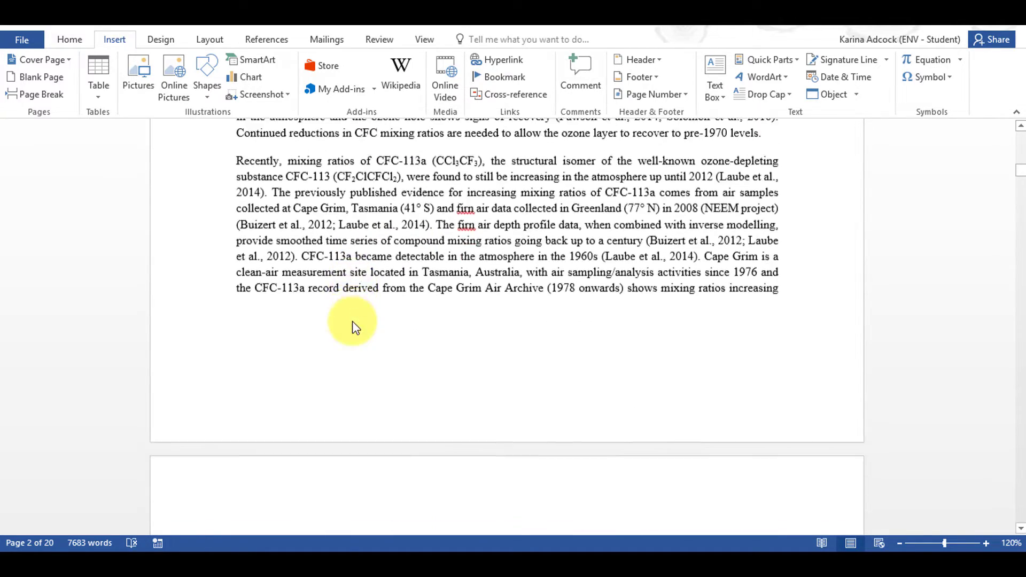
pyautogui.scroll(-2, 354, 321)
pyautogui.moveTo(231, 329); pyautogui.dragTo(257, 330)
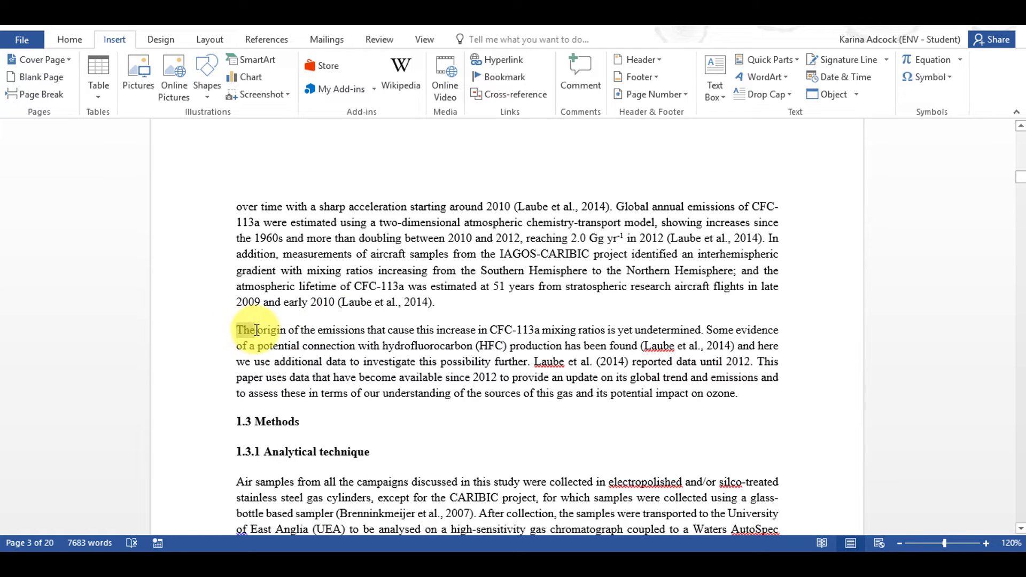
pyautogui.click(494, 80)
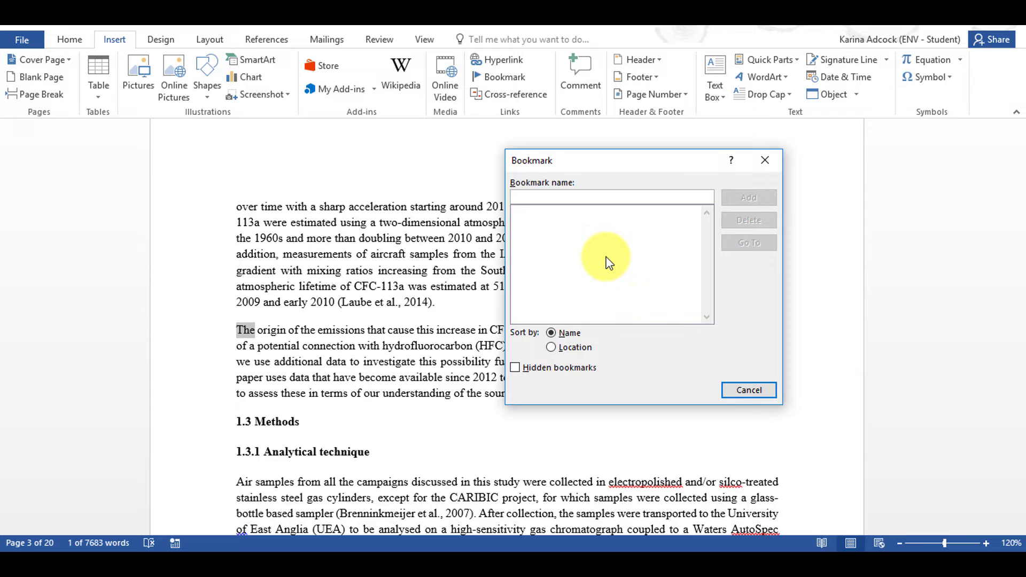
pyautogui.write('origins')
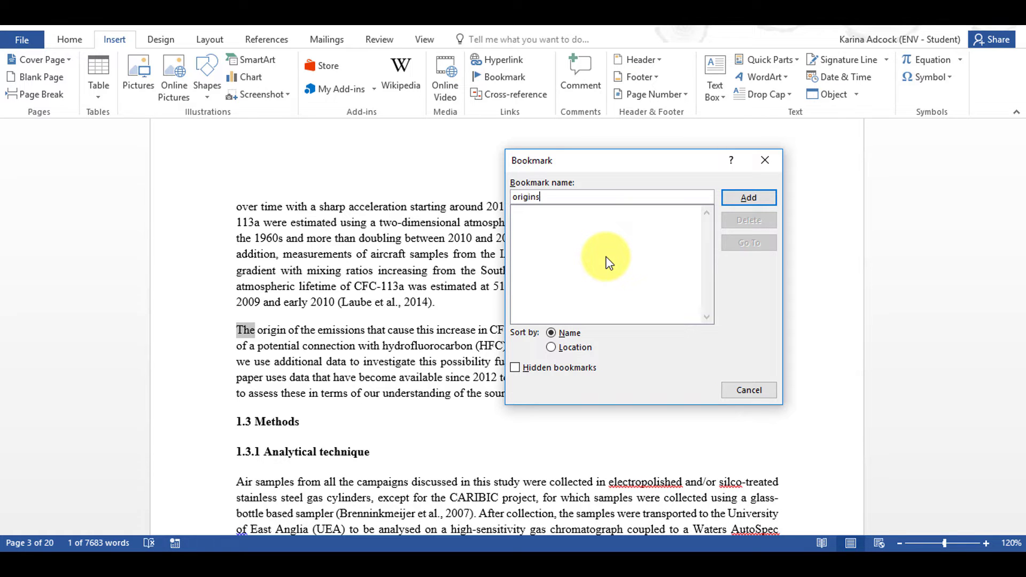
pyautogui.click(747, 197)
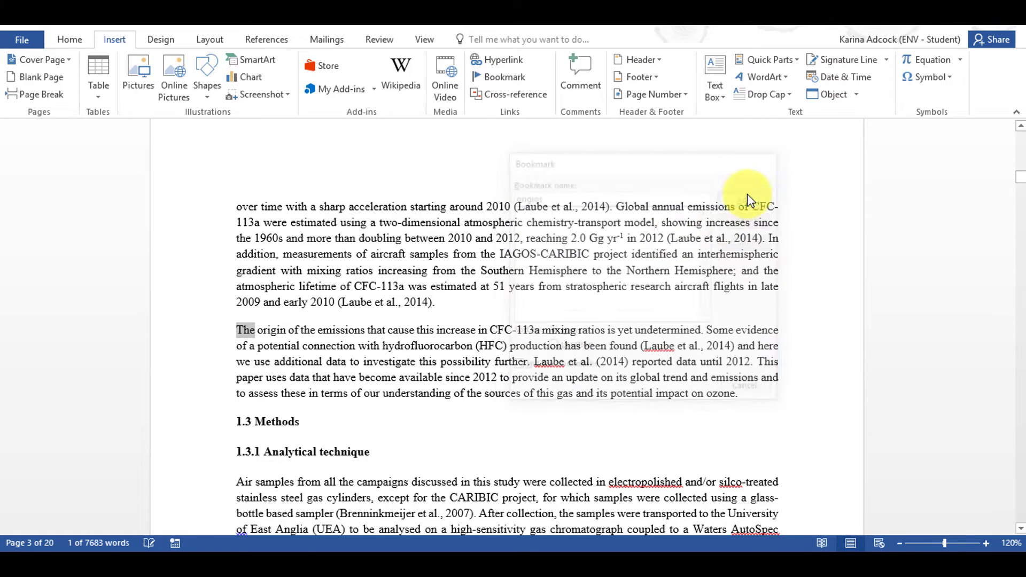
pyautogui.click(372, 303)
pyautogui.scroll(10, 390, 298)
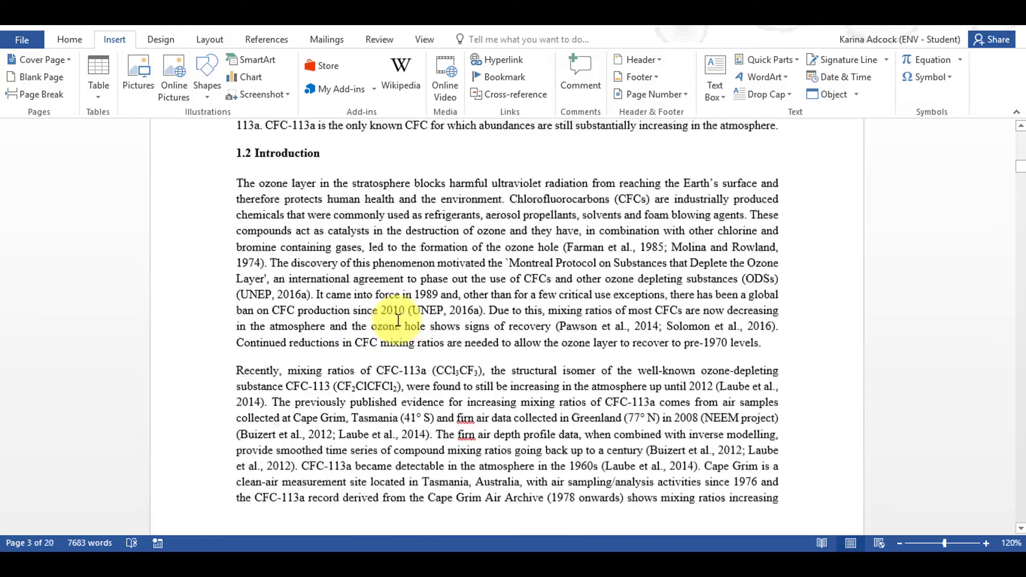
pyautogui.scroll(8, 398, 321)
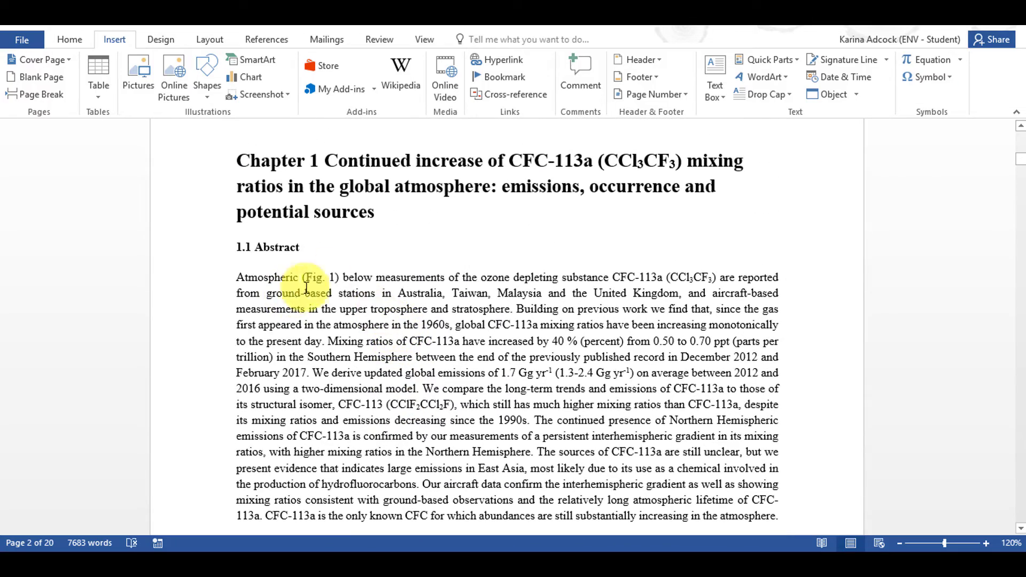
# Insert a page-number cross-reference to the 'origins' bookmark after 'below'
pyautogui.click(505, 96)
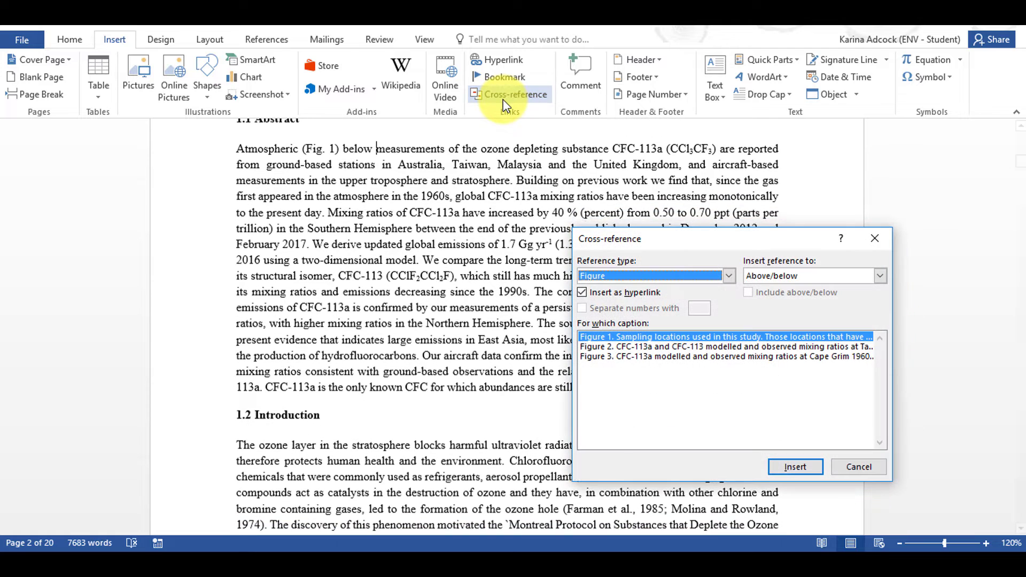
pyautogui.click(729, 275)
pyautogui.click(649, 288)
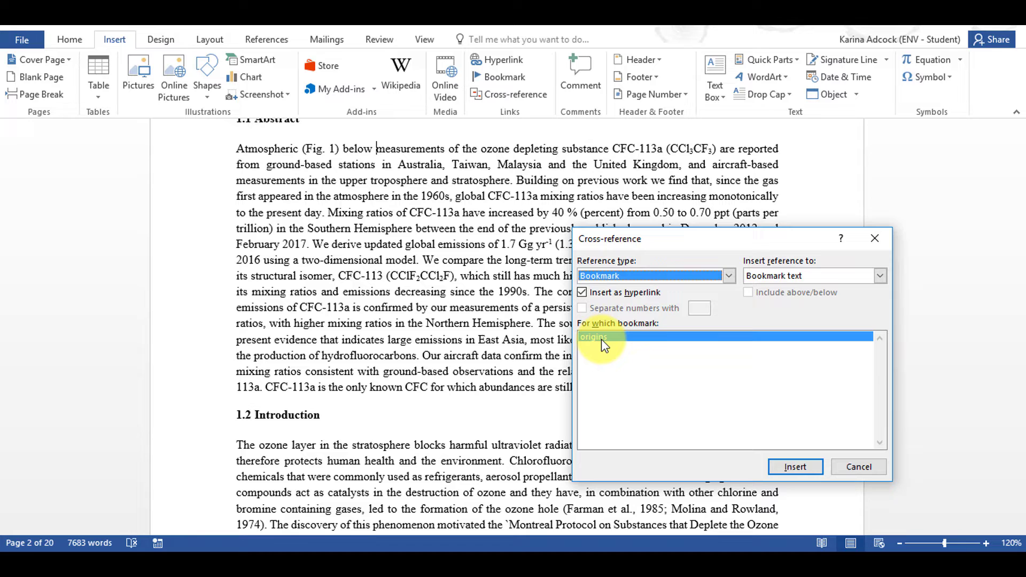
pyautogui.click(879, 275)
pyautogui.click(851, 299)
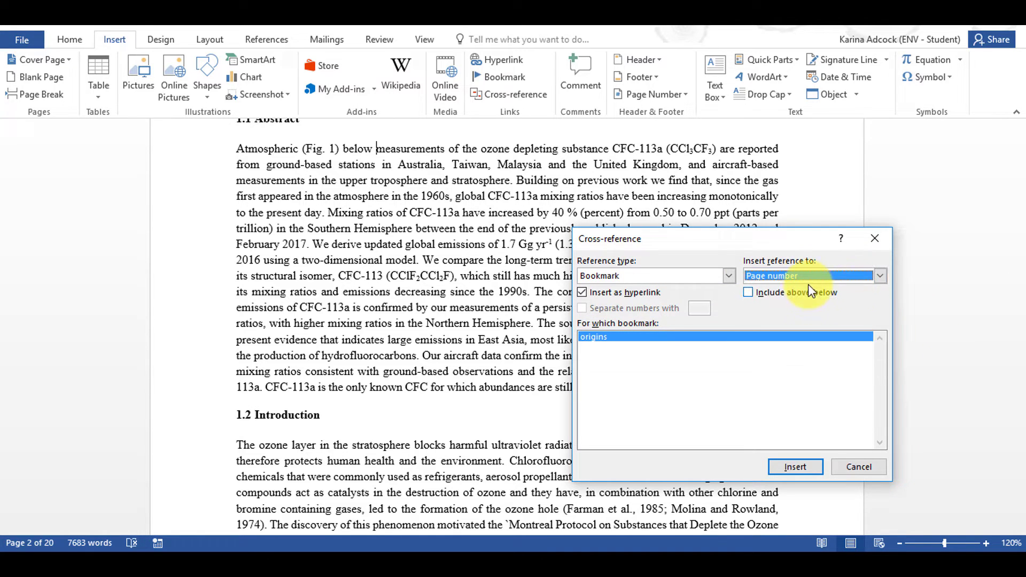
pyautogui.click(793, 468)
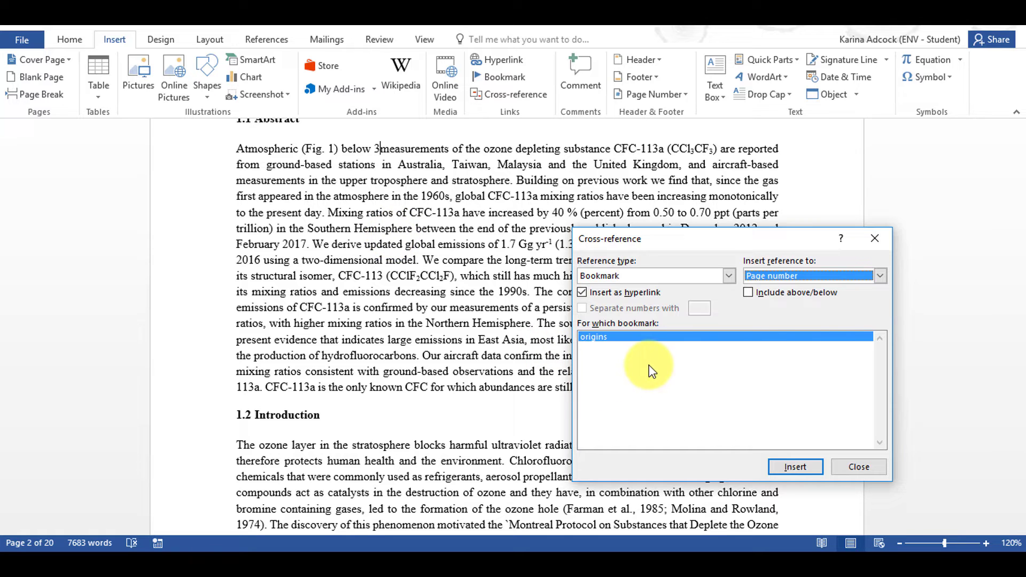
# Add a bookmark-text reference to 'origins' as well, then close the dialog
pyautogui.click(879, 276)
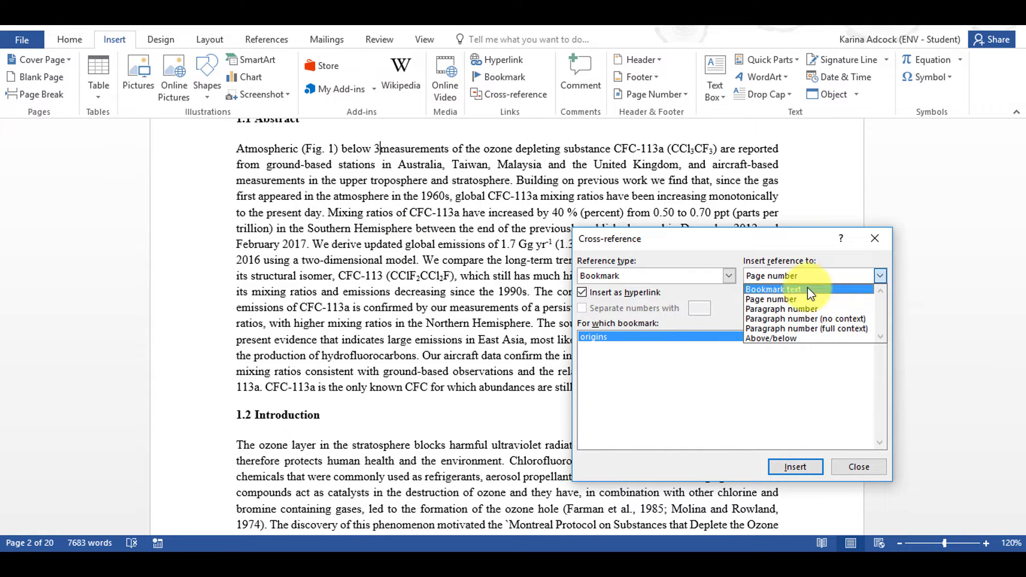
pyautogui.click(791, 289)
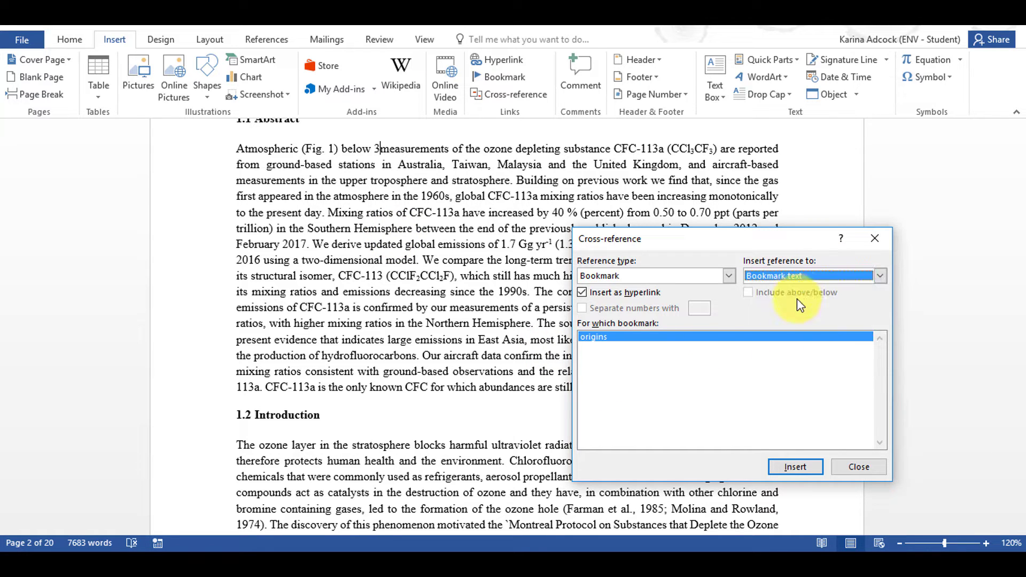
pyautogui.click(797, 468)
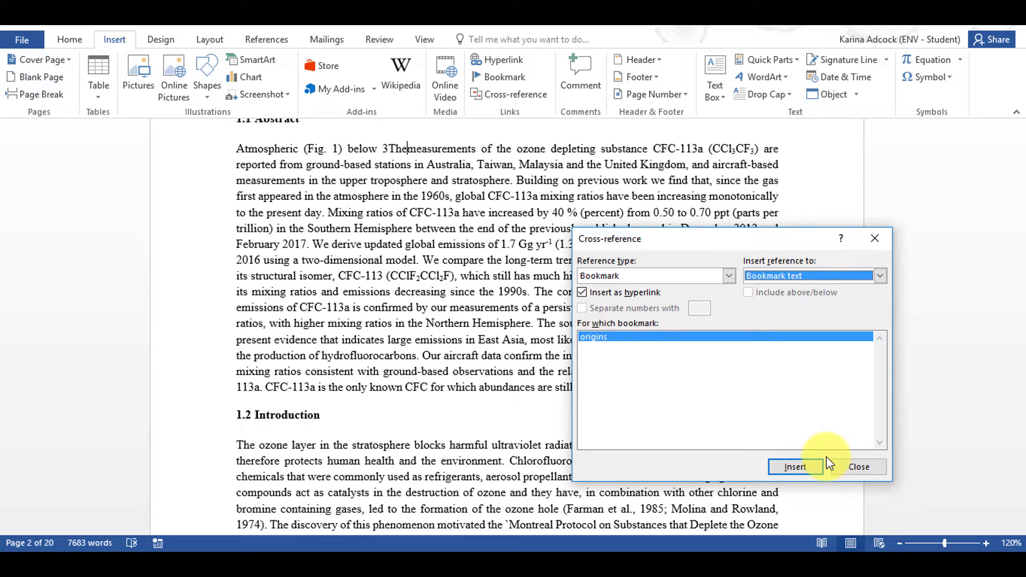
pyautogui.click(857, 466)
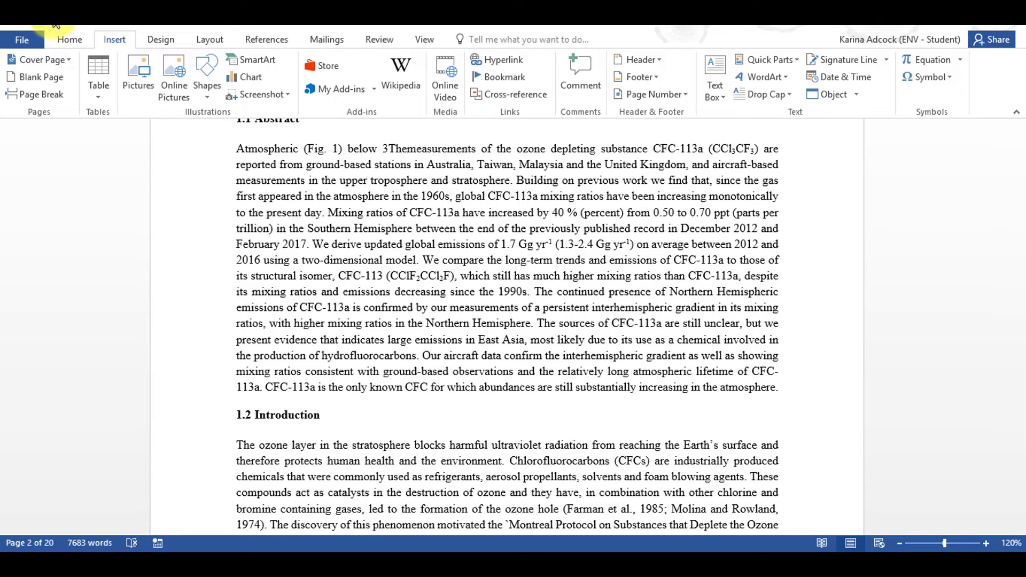
# Delete the inserted 'The', add 'pg.' before the 3, and test the link to origins
pyautogui.press('BackSpace')
pyautogui.press('BackSpace')
pyautogui.press('BackSpace')
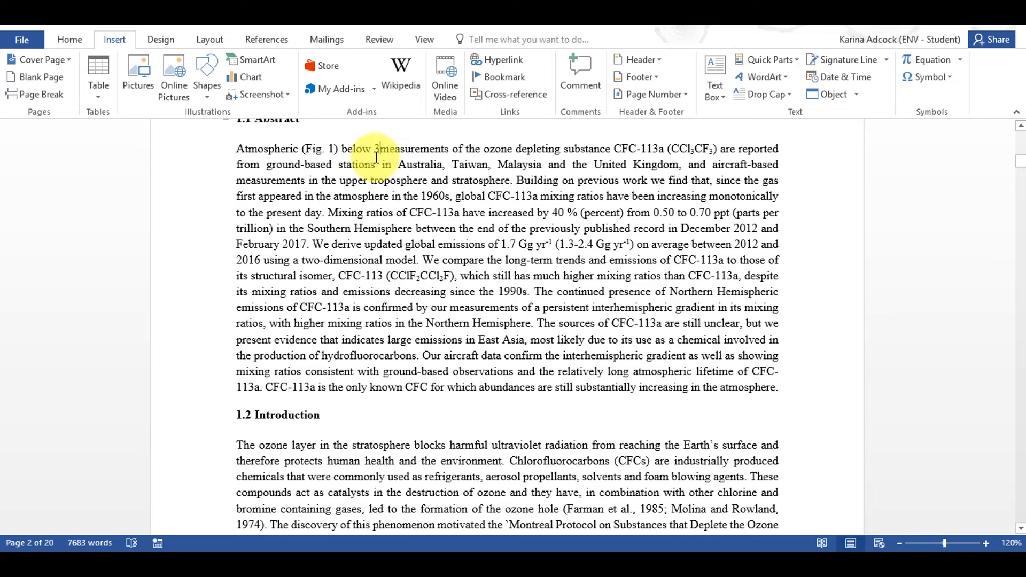
pyautogui.moveTo(374, 149); pyautogui.dragTo(380, 149)
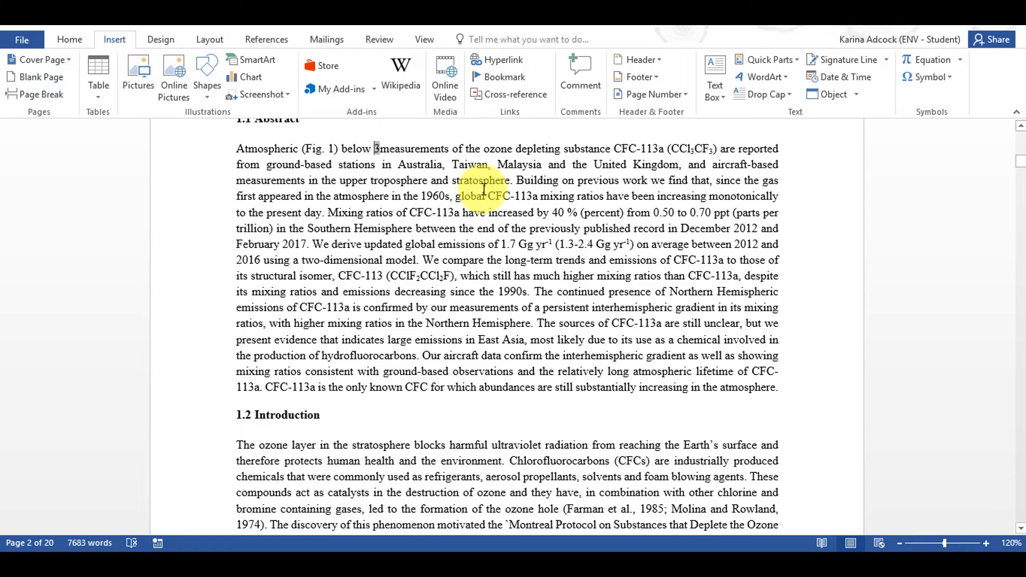
pyautogui.write('pg.3')
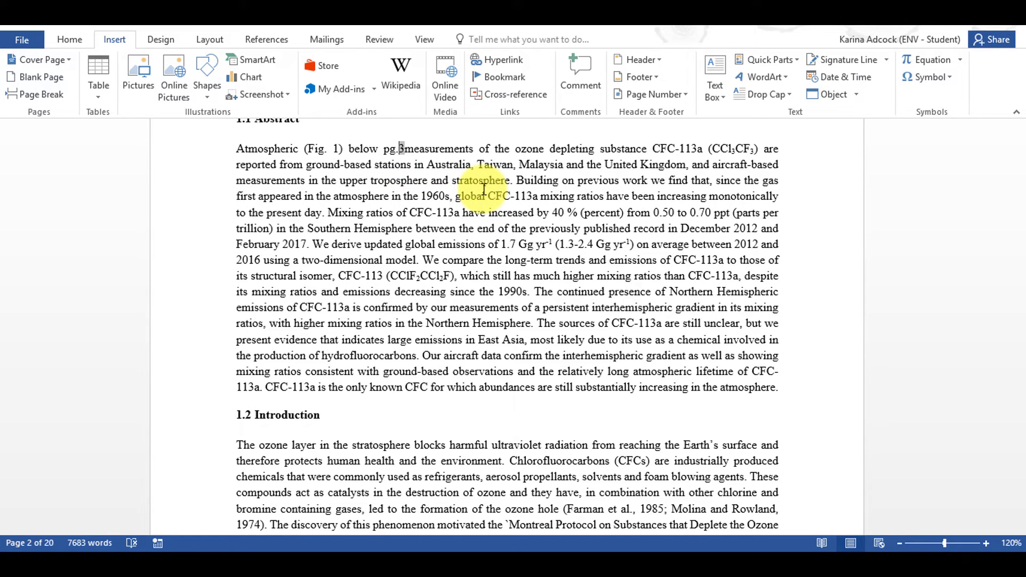
pyautogui.keyDown('ctrl'); pyautogui.click(398, 145); pyautogui.keyUp('ctrl')
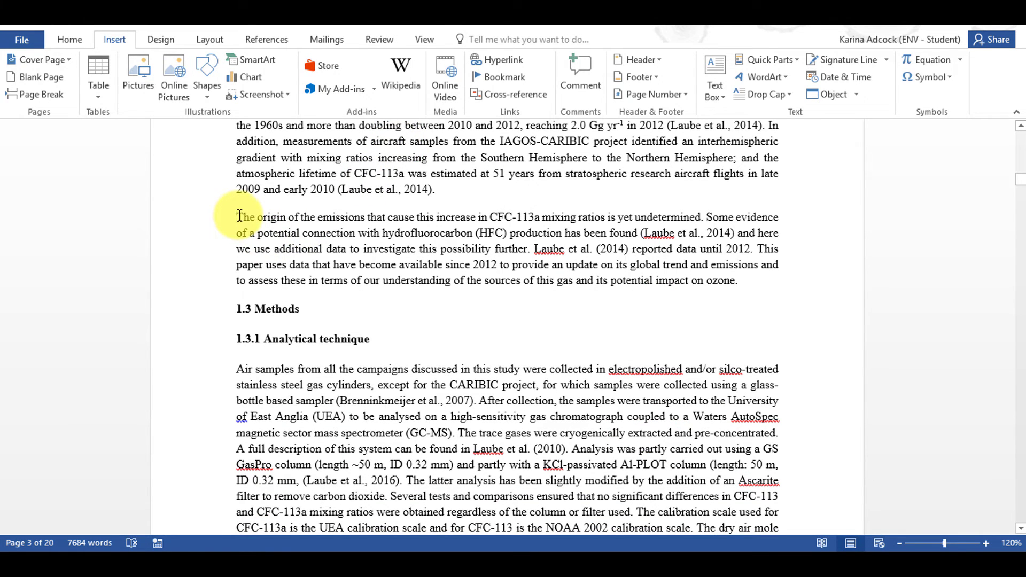
pyautogui.scroll(15, 554, 278)
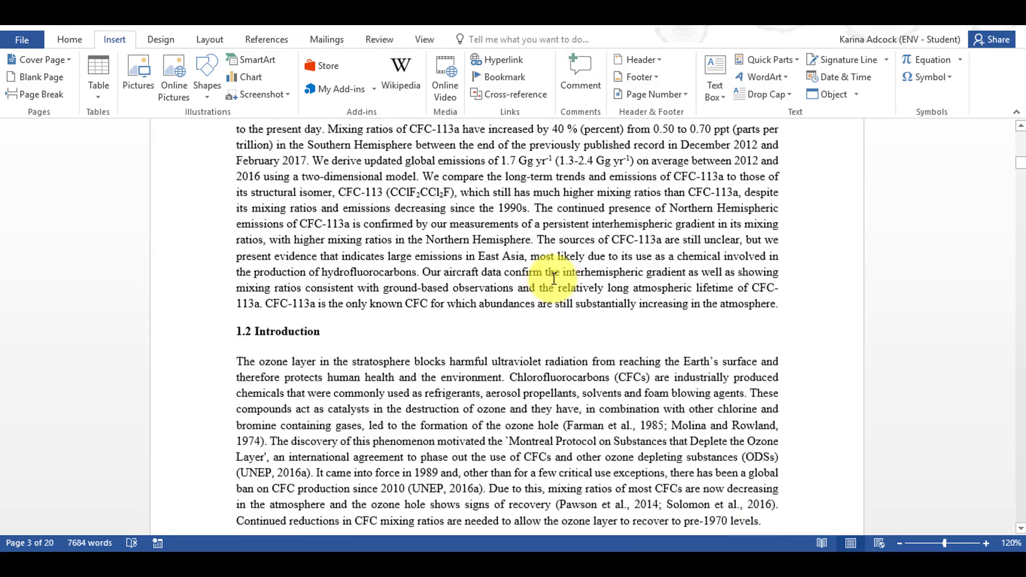
pyautogui.scroll(5, 554, 277)
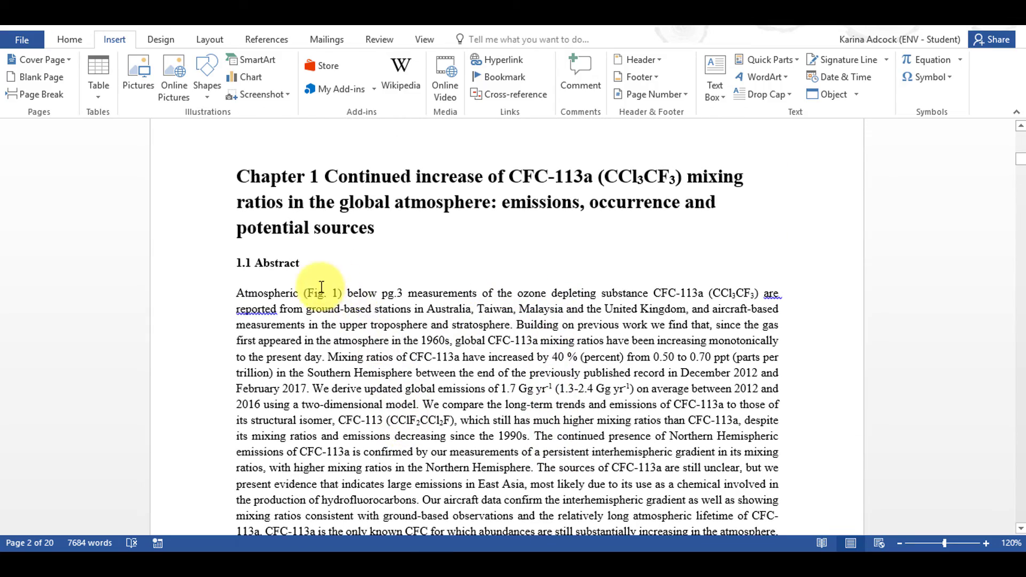
# Update the '3' page-number field after 'pg.' with Update Field
pyautogui.click(402, 292)
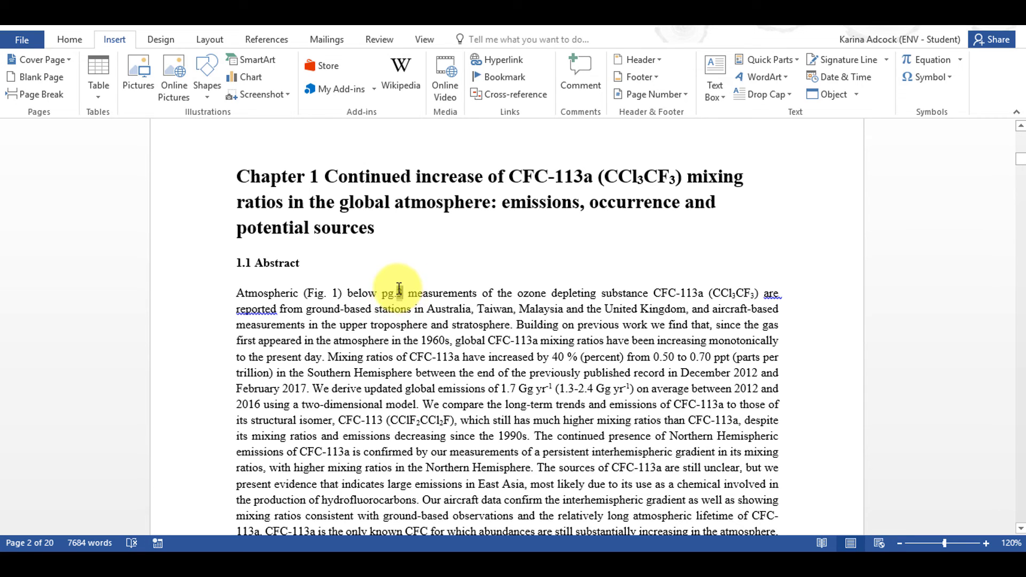
pyautogui.doubleClick(397, 292)
pyautogui.rightClick(402, 293)
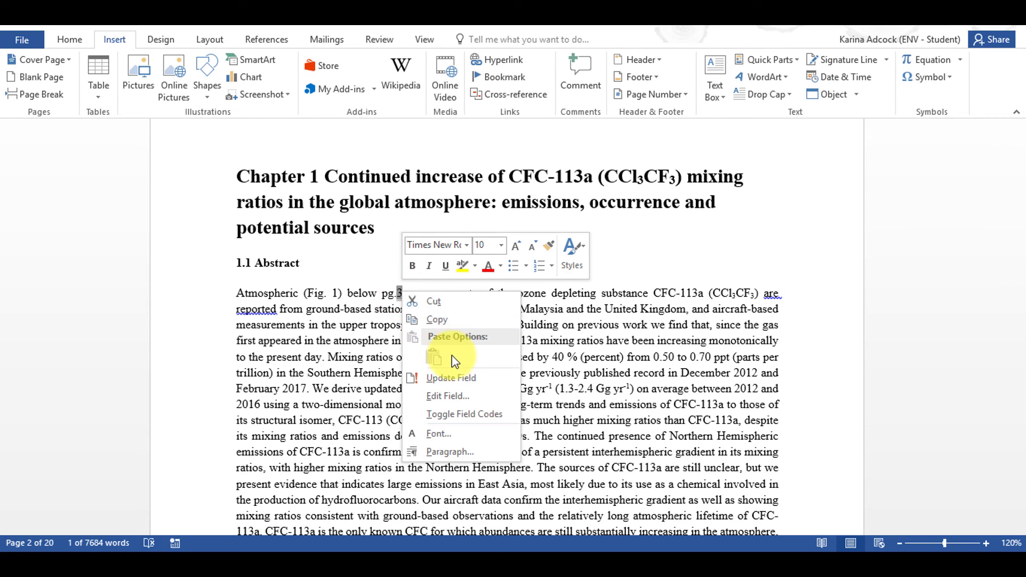
pyautogui.click(462, 383)
pyautogui.click(422, 325)
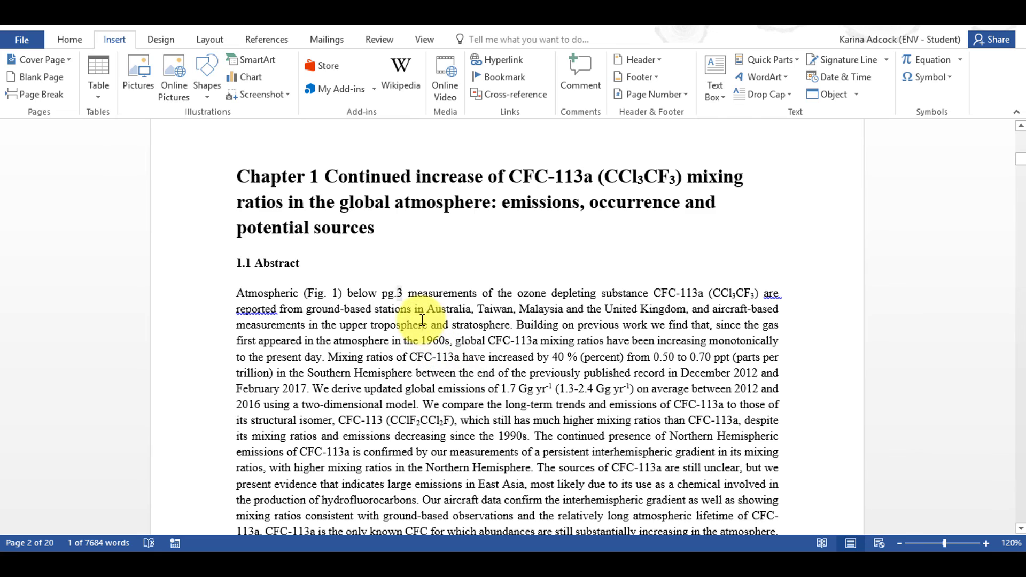